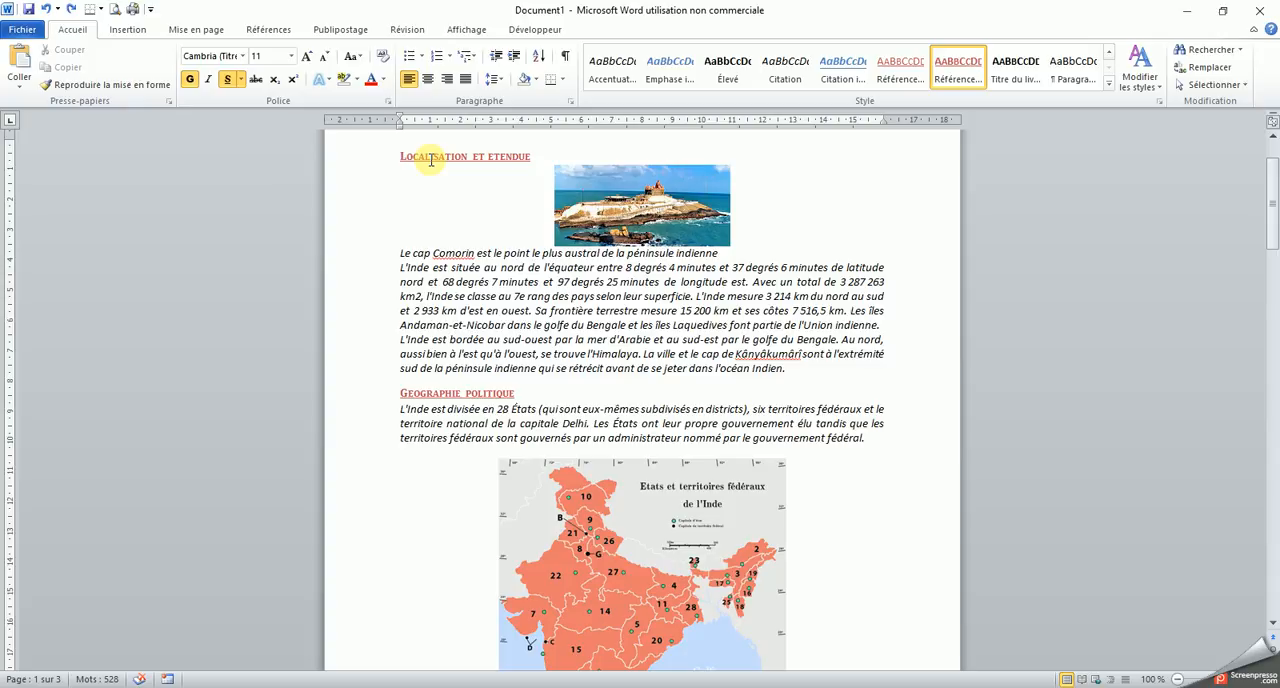
Review the existing formatting of the section headings across the document's pages
click(420, 393)
drag(1272, 198, 1270, 490)
click(503, 172)
drag(1262, 486, 1270, 118)
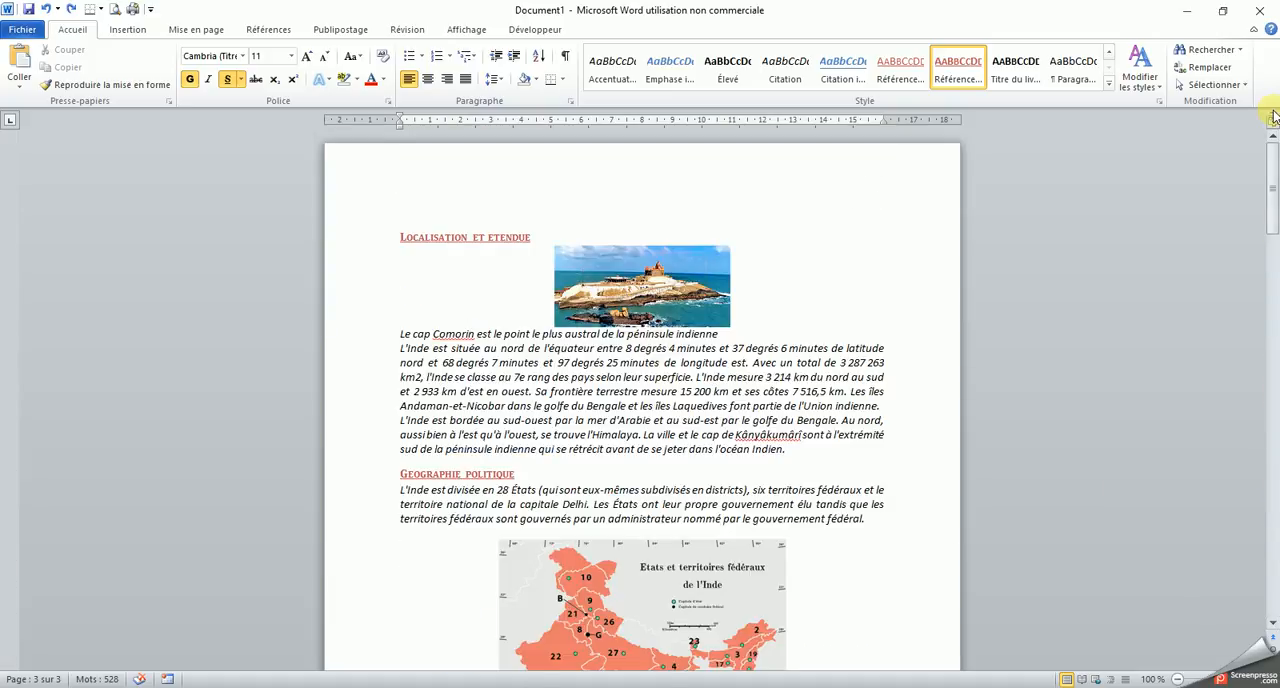
click(543, 238)
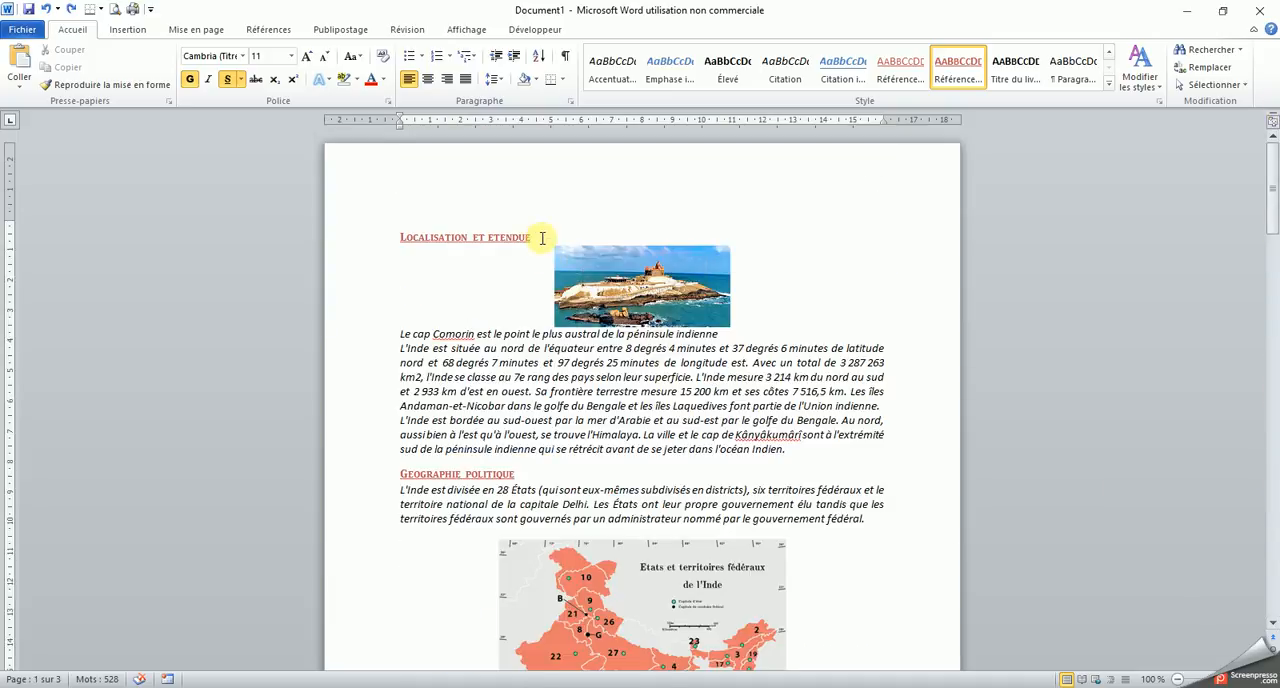
From the start of the document, begin a find and replace and clear the formatting criteria for both the search and replacement text
click(398, 237)
click(1197, 70)
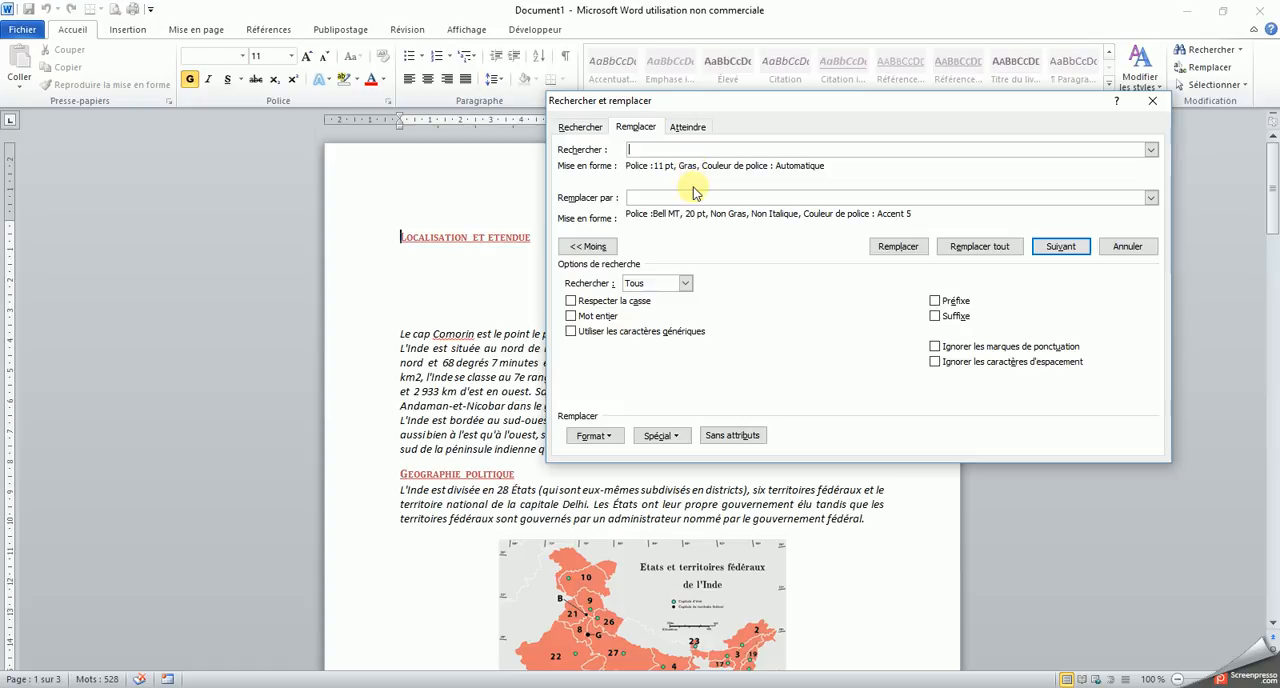
click(732, 435)
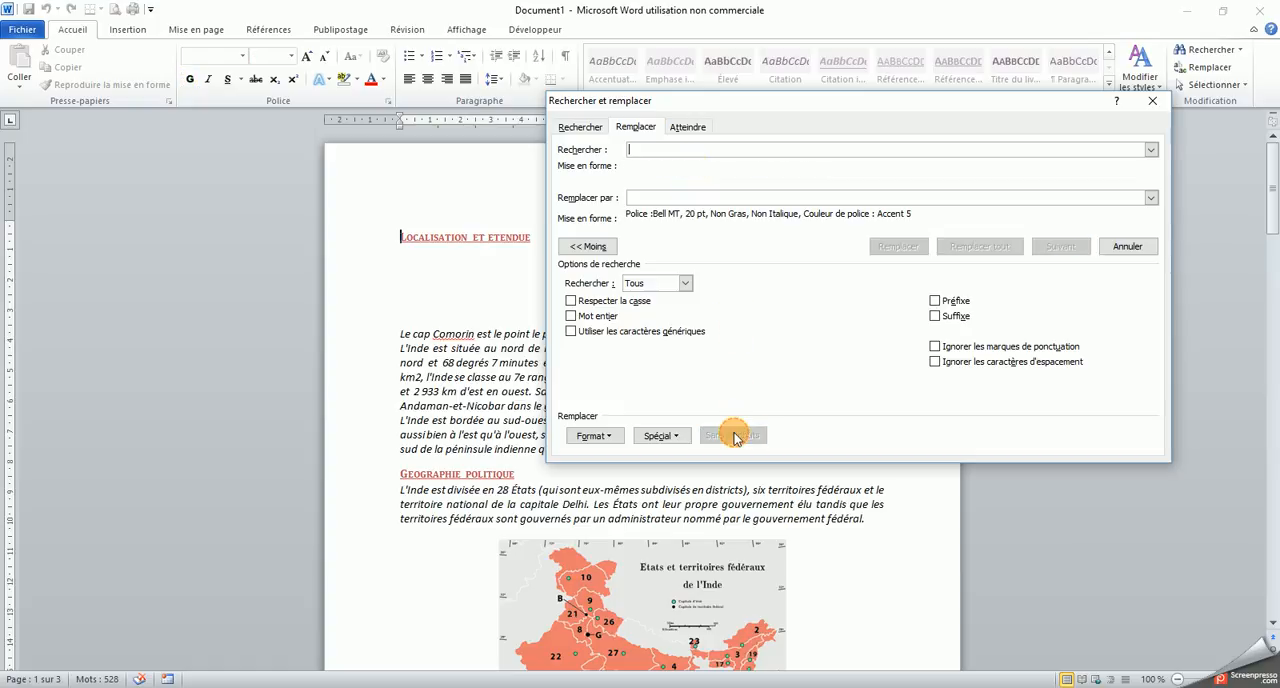
click(697, 196)
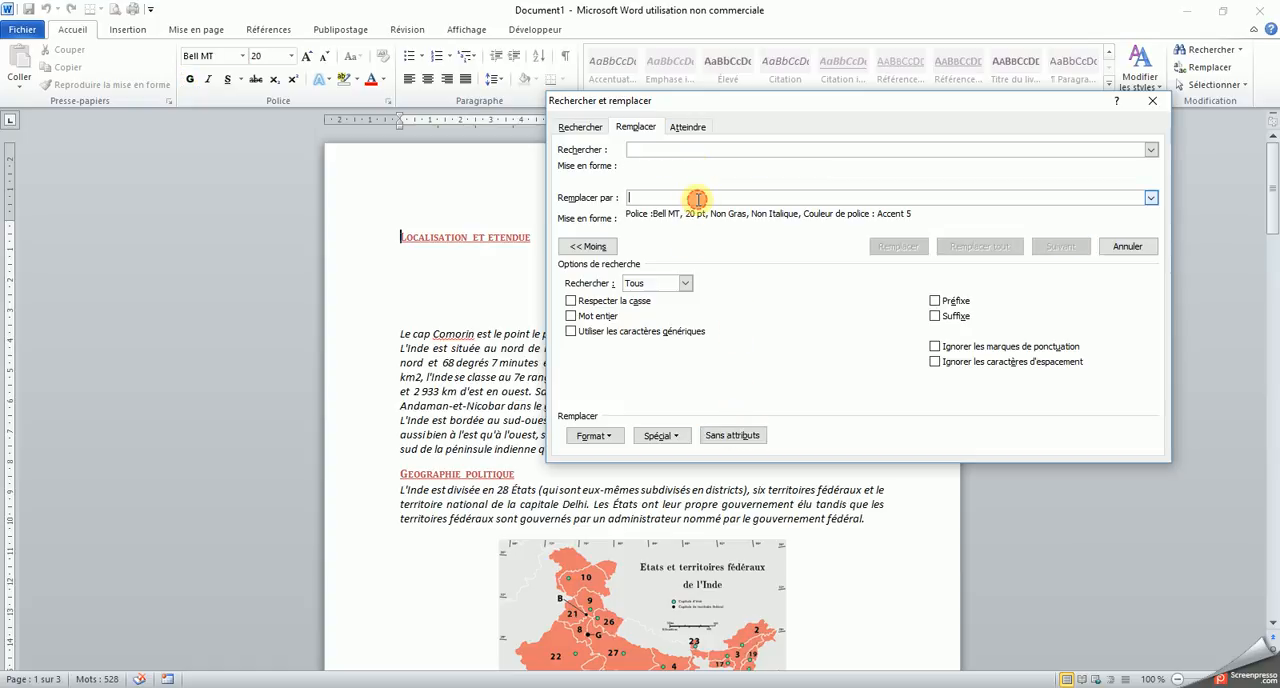
click(748, 438)
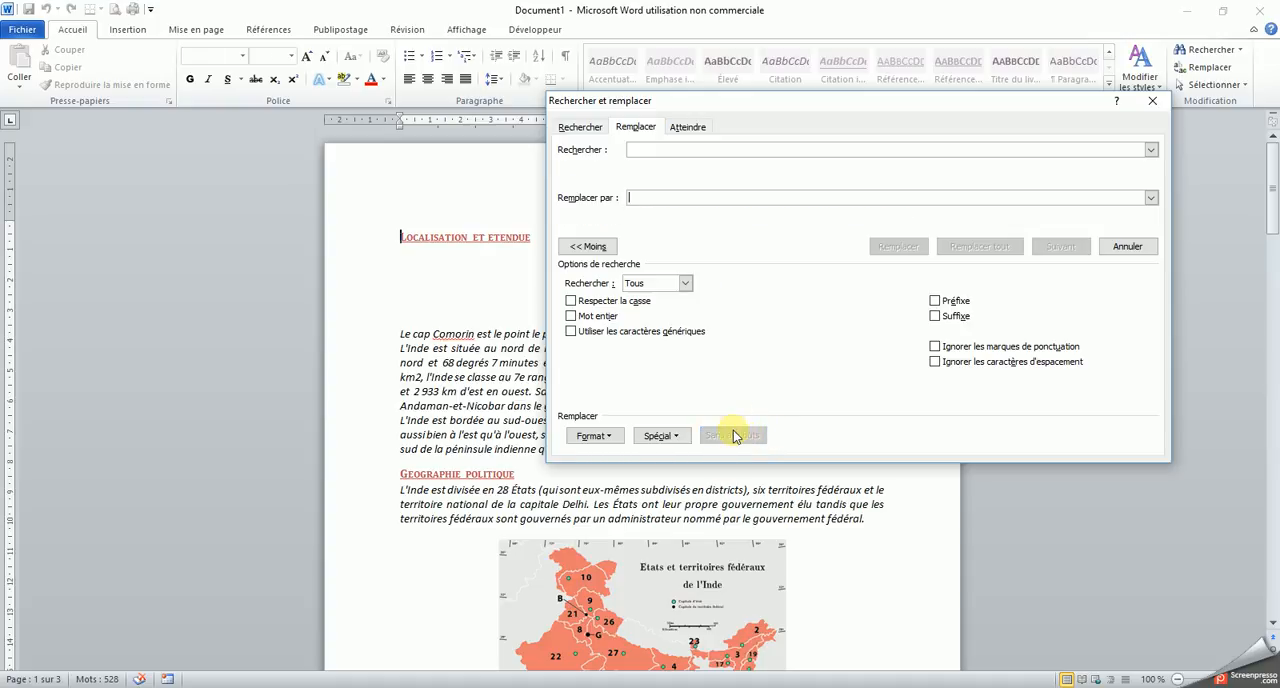
click(594, 250)
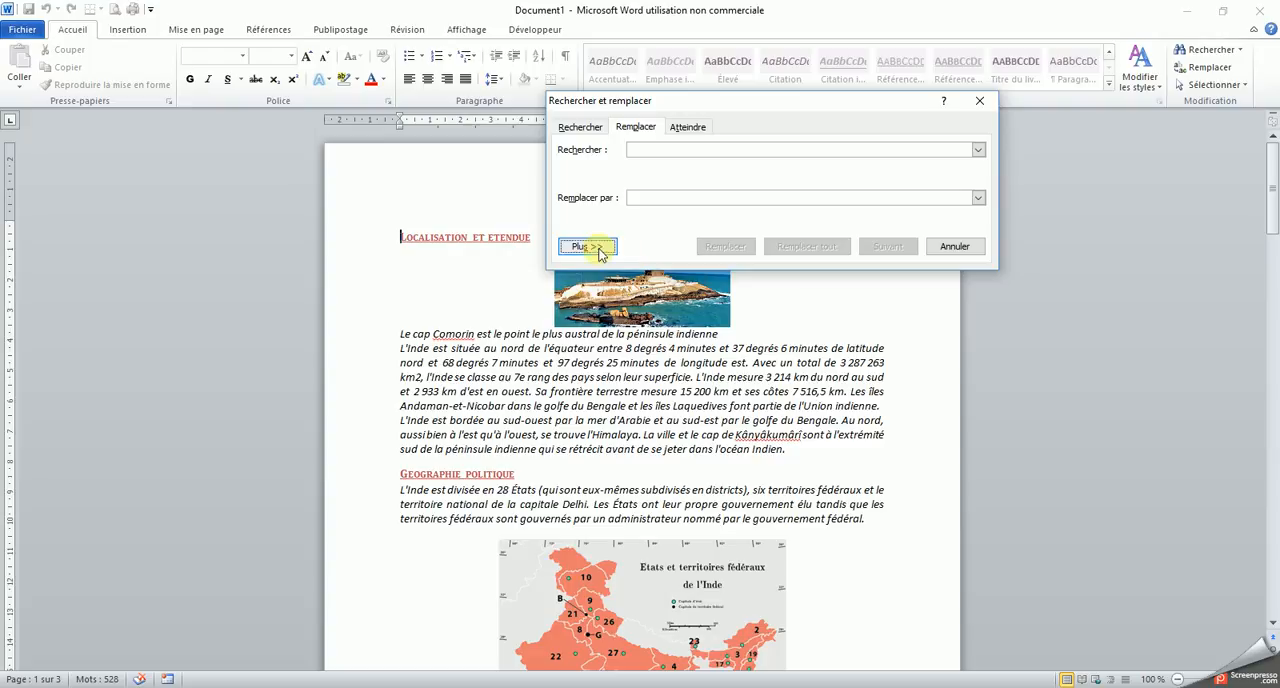
click(598, 249)
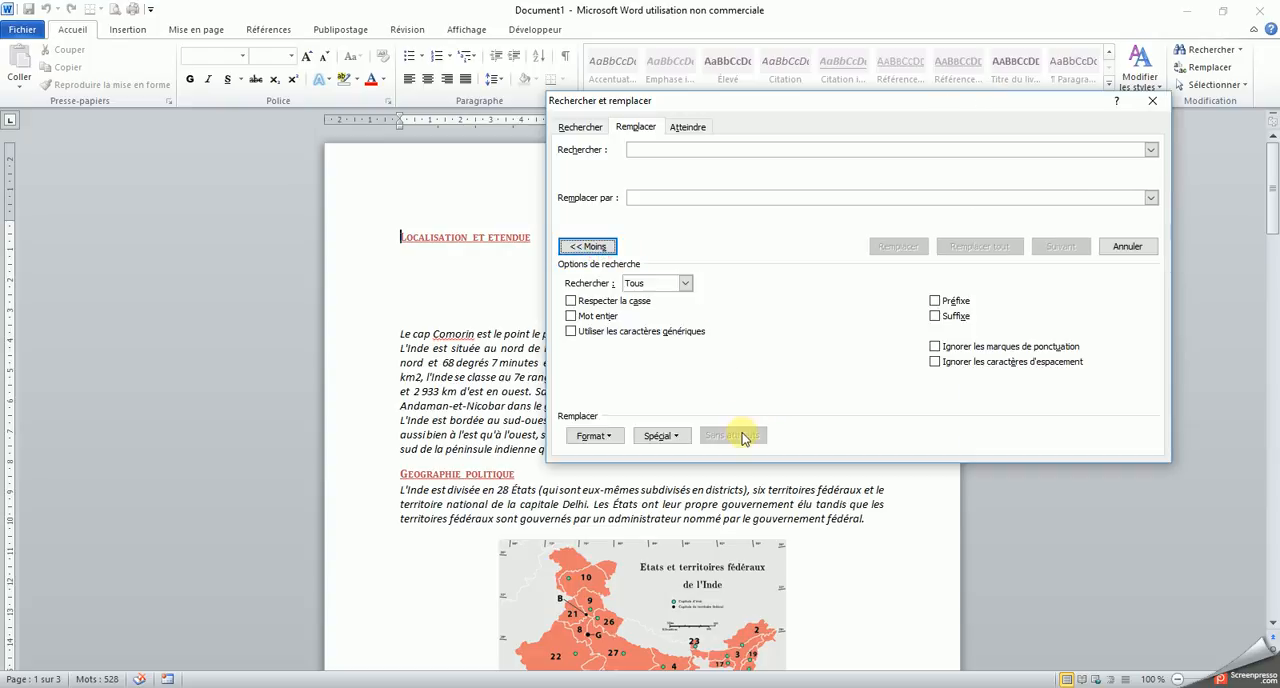
Set the search criteria to match text formatted in bold (Gras) at 11 pt
click(646, 153)
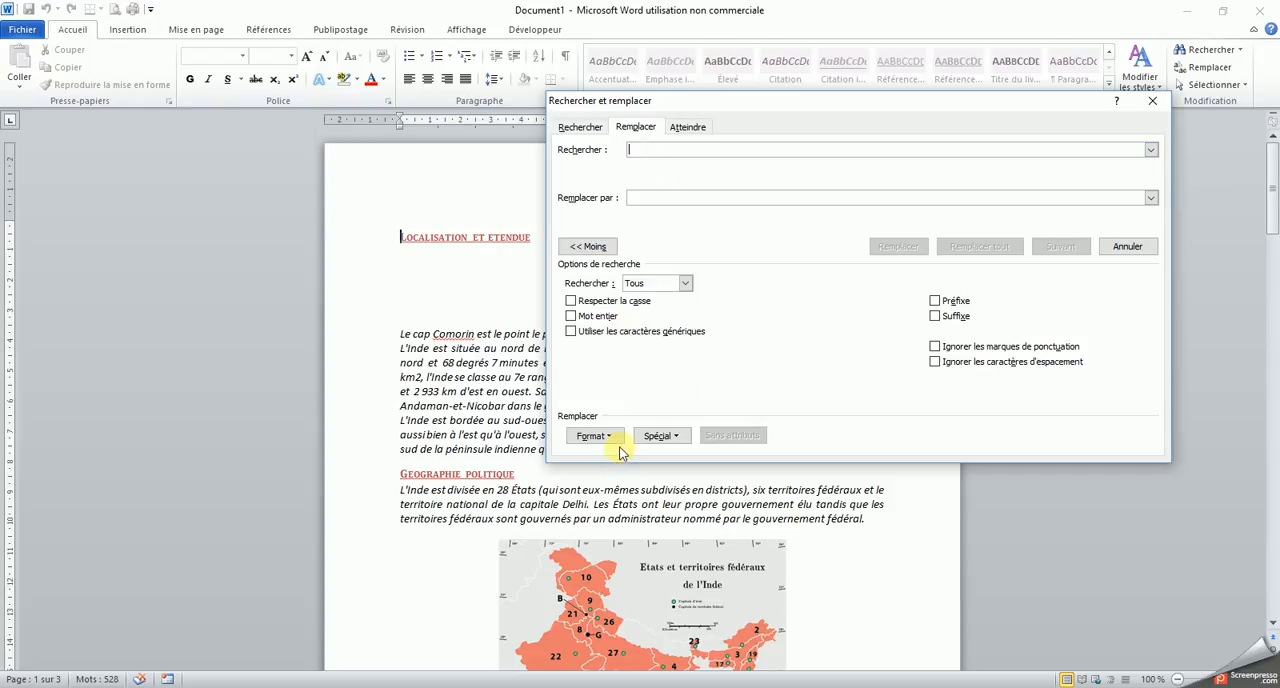
click(612, 437)
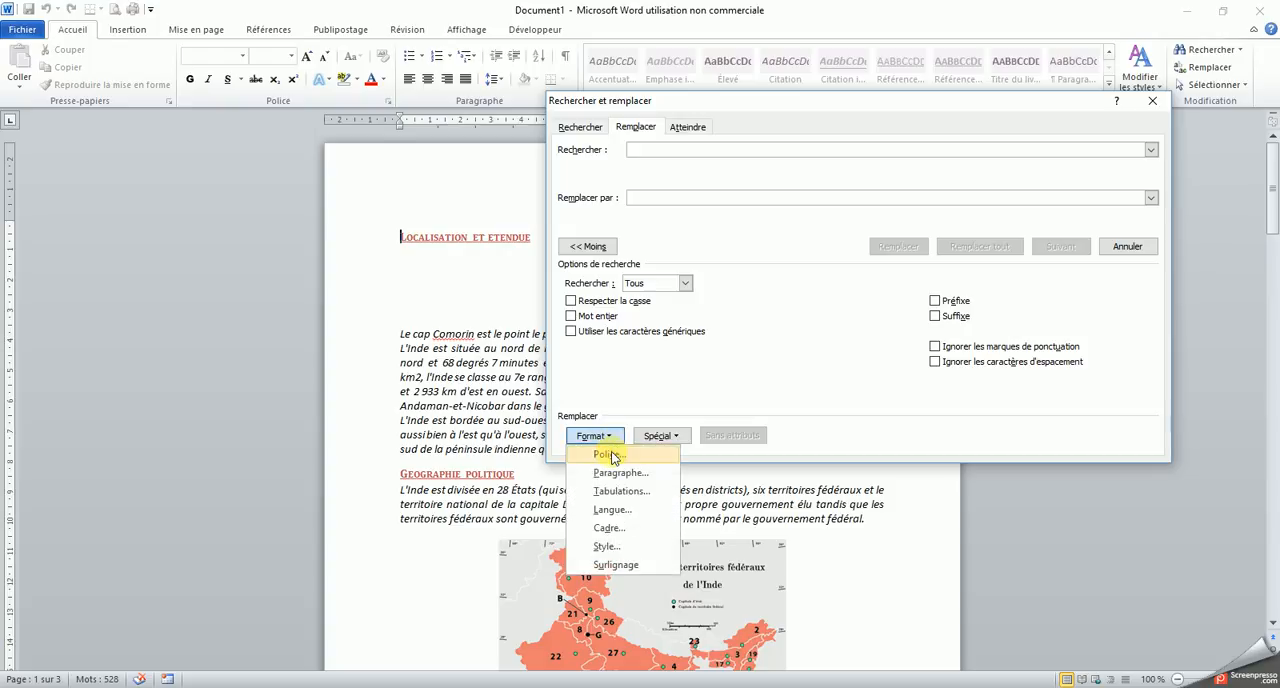
click(610, 452)
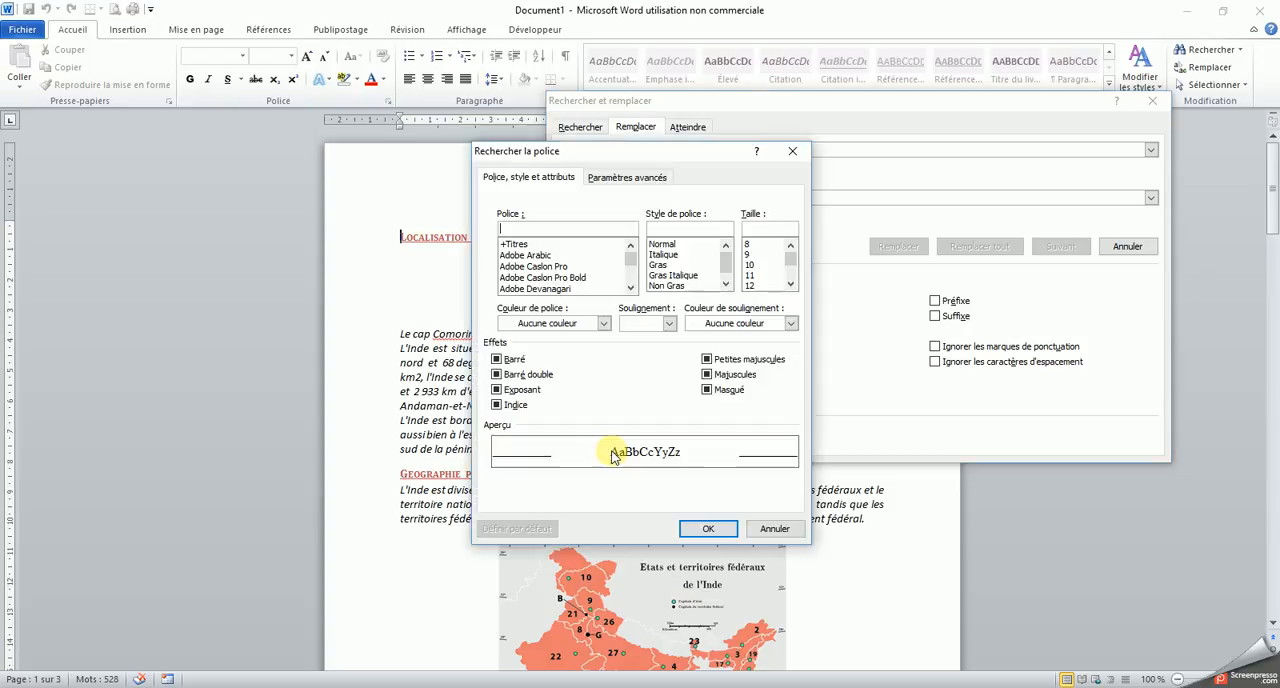
click(670, 265)
click(756, 276)
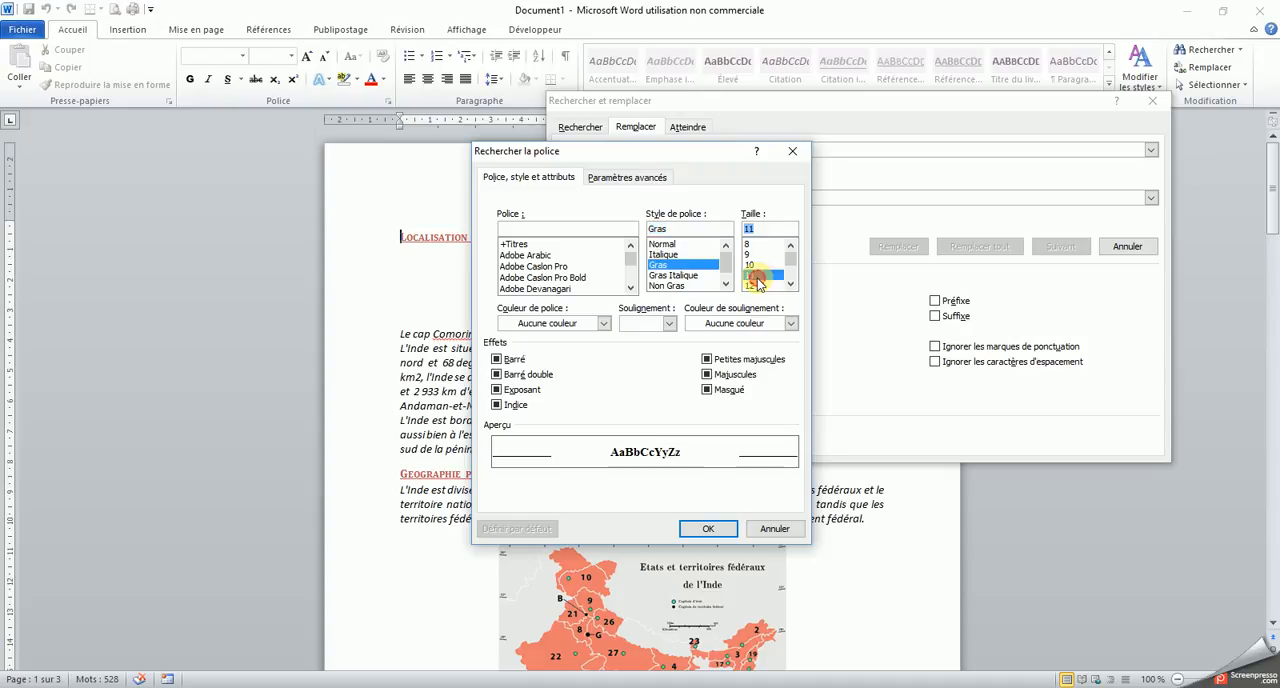
click(708, 528)
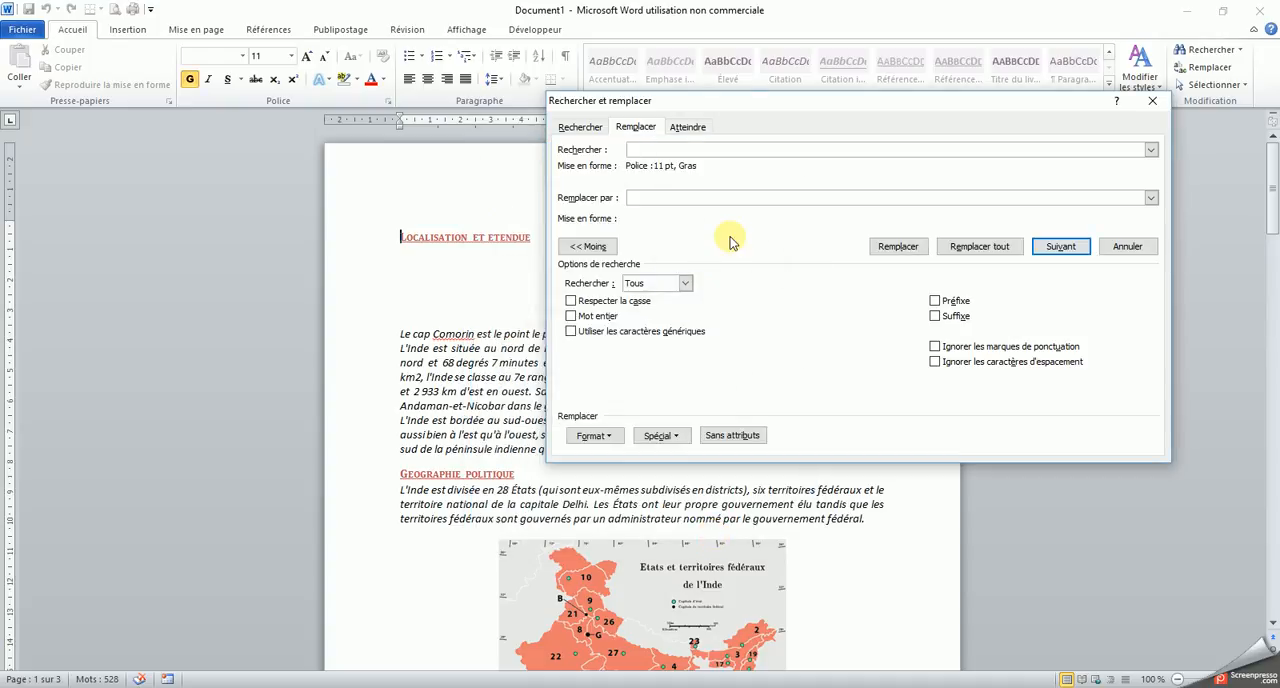
click(650, 148)
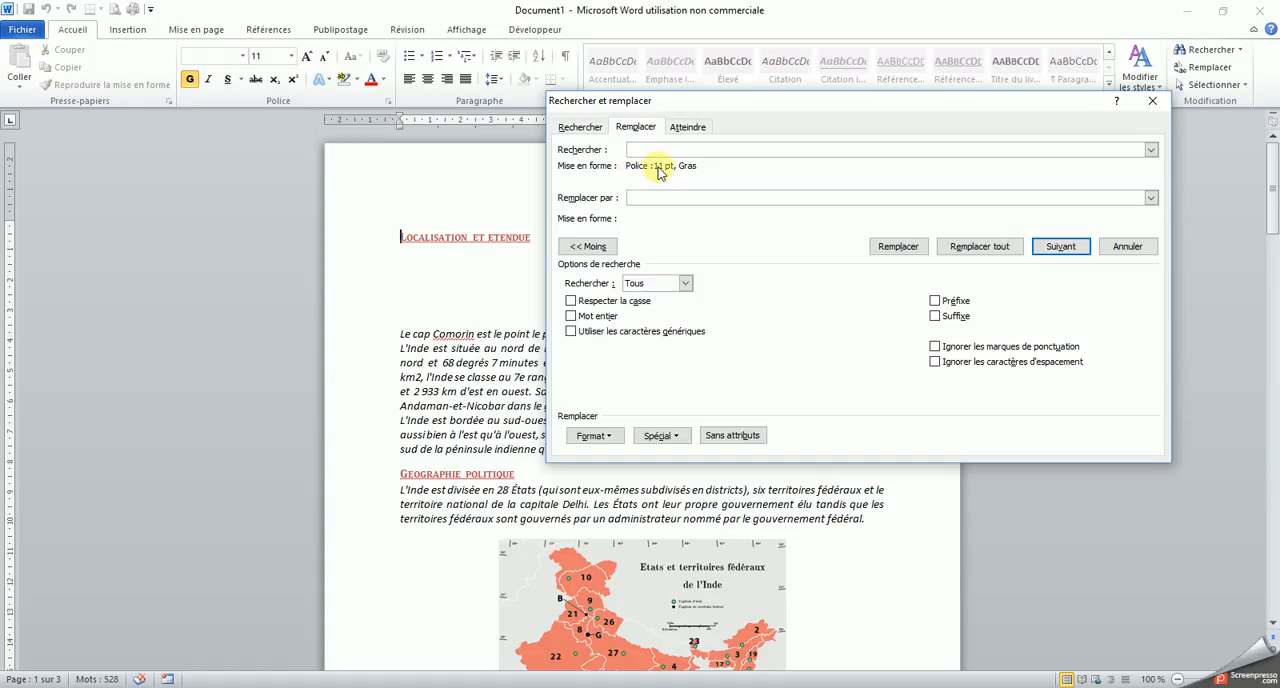
Choose Arimo as the font for the replacement text
click(641, 197)
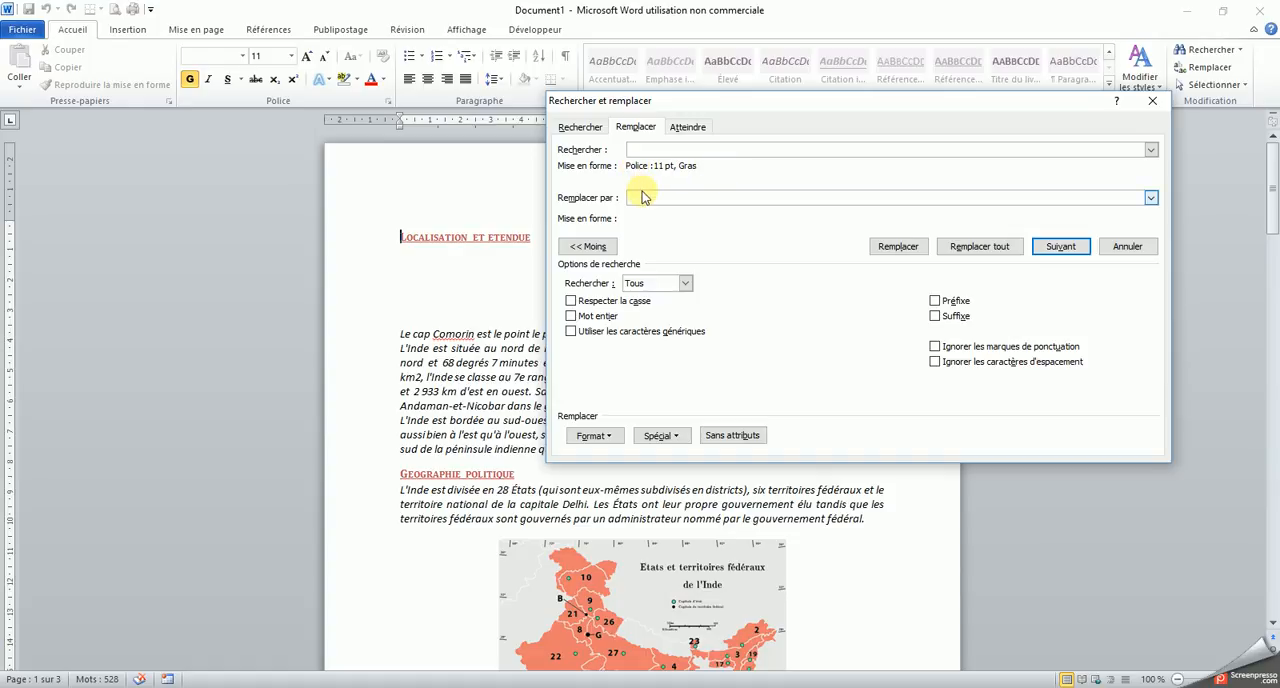
click(594, 436)
click(601, 455)
click(631, 287)
click(631, 287)
click(631, 287)
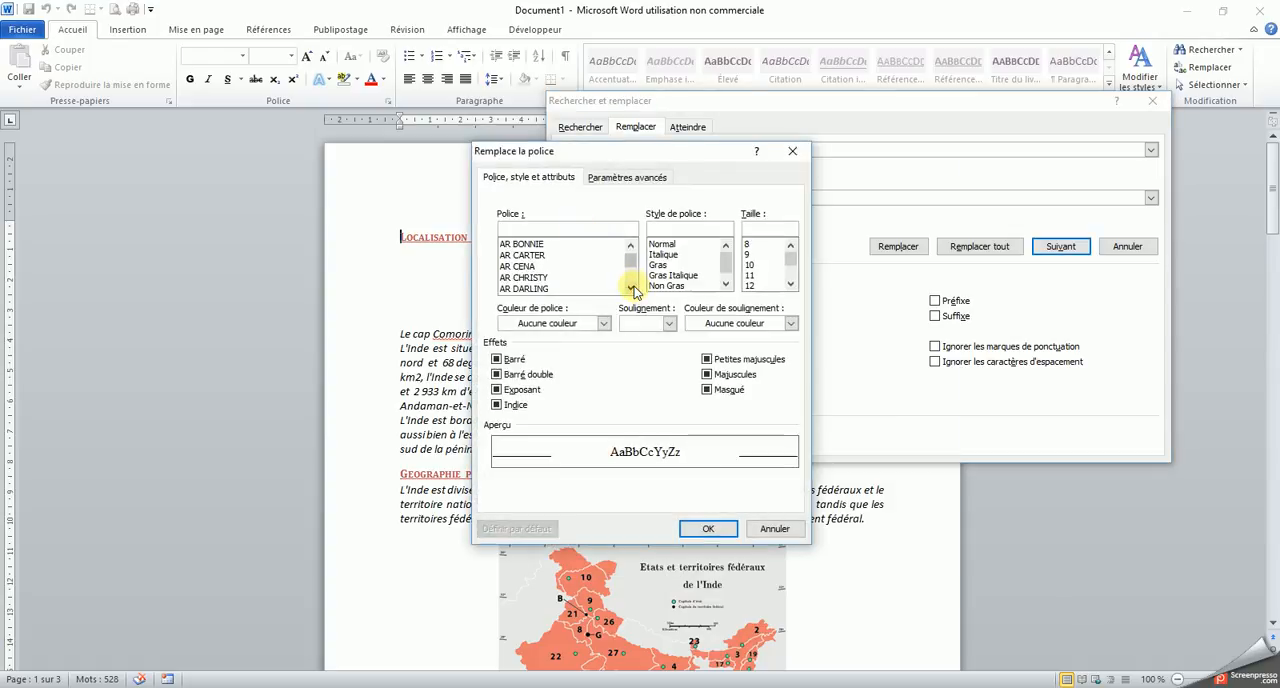
click(631, 289)
click(631, 289)
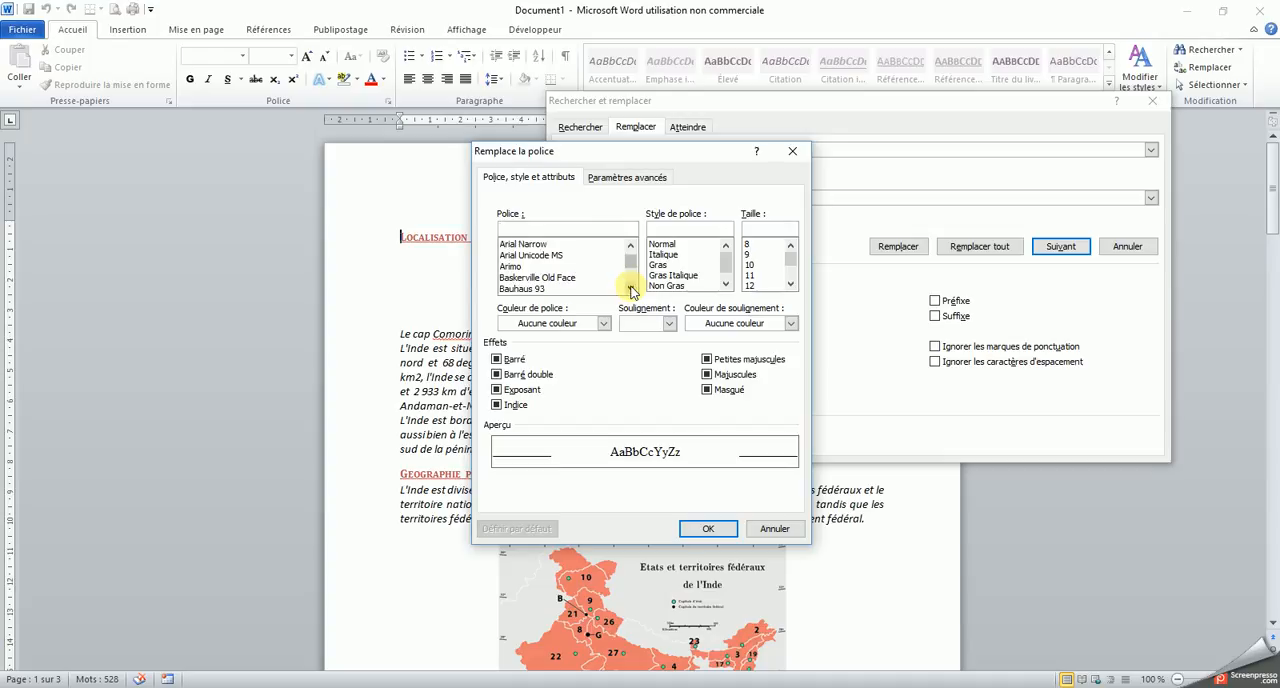
click(536, 267)
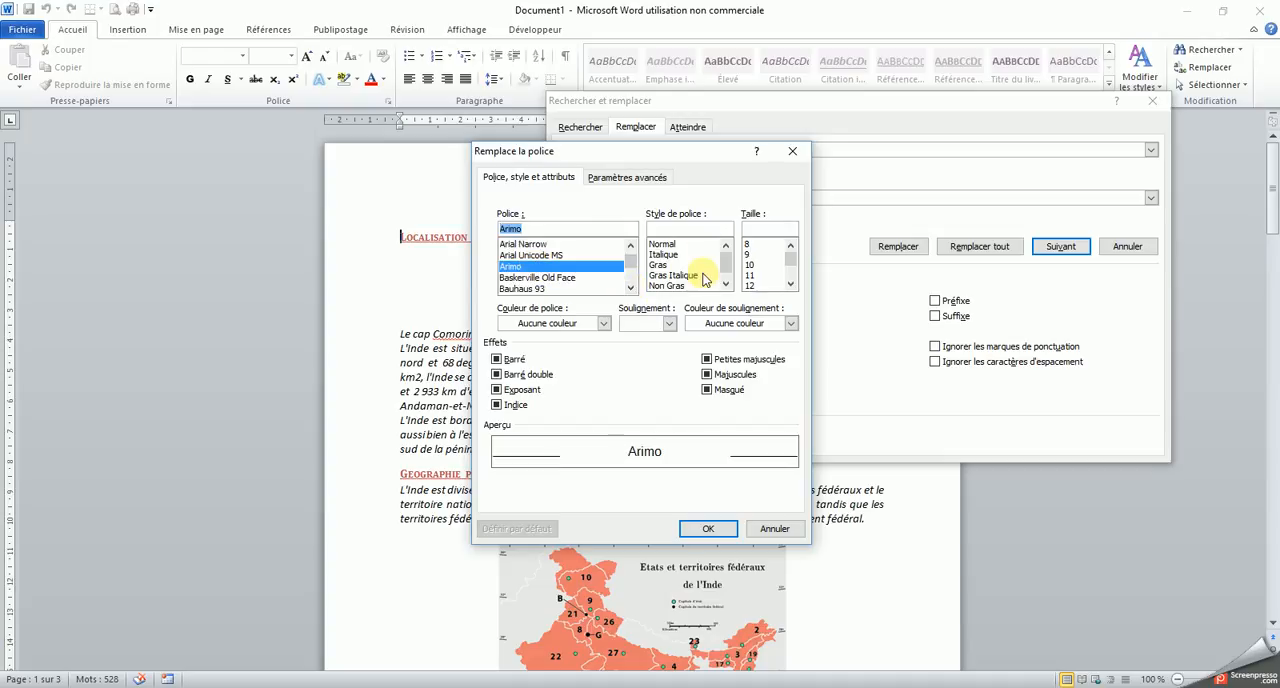
Give the replacement formatting the Normal style, size 18 and a light purple Accent 4 font colour
click(676, 245)
click(790, 285)
click(790, 285)
click(790, 285)
click(752, 254)
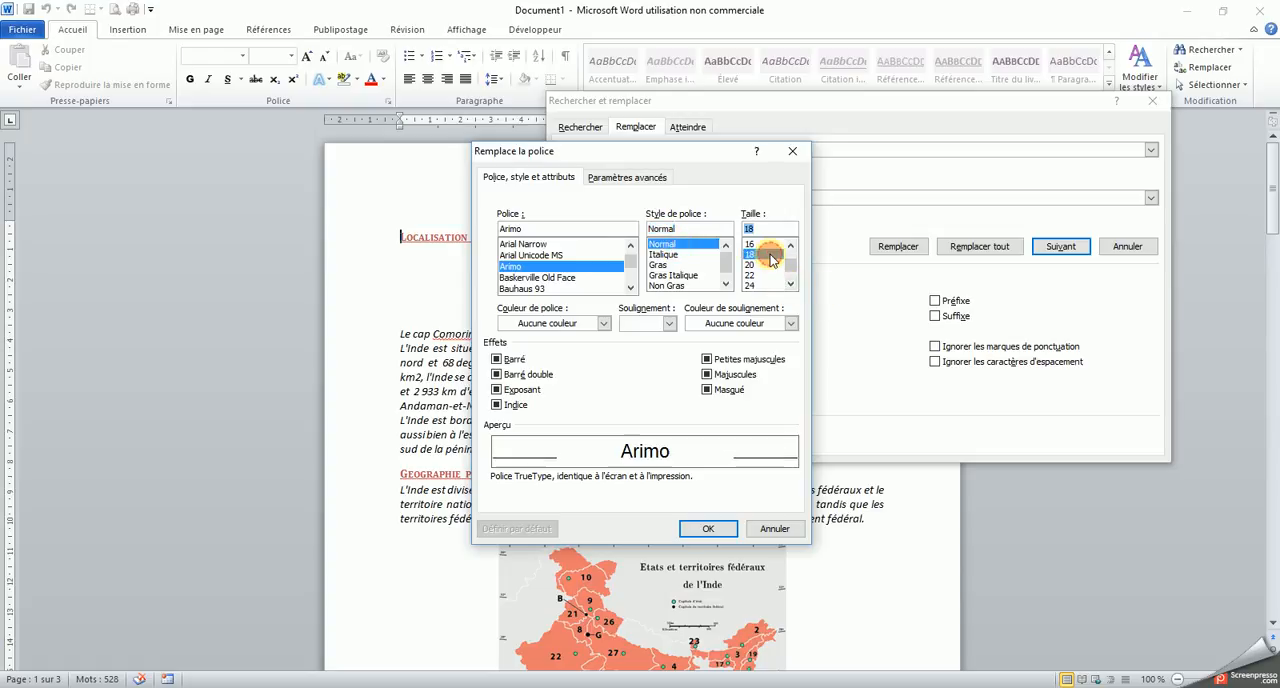
click(602, 323)
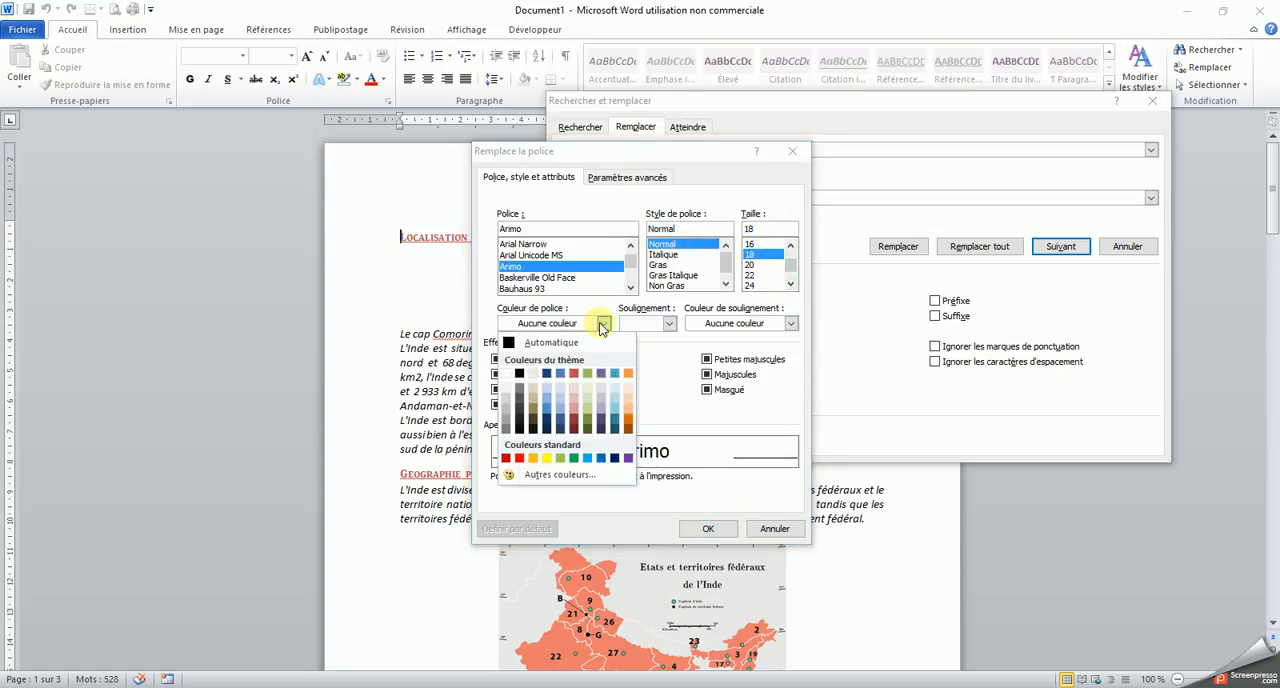
click(602, 416)
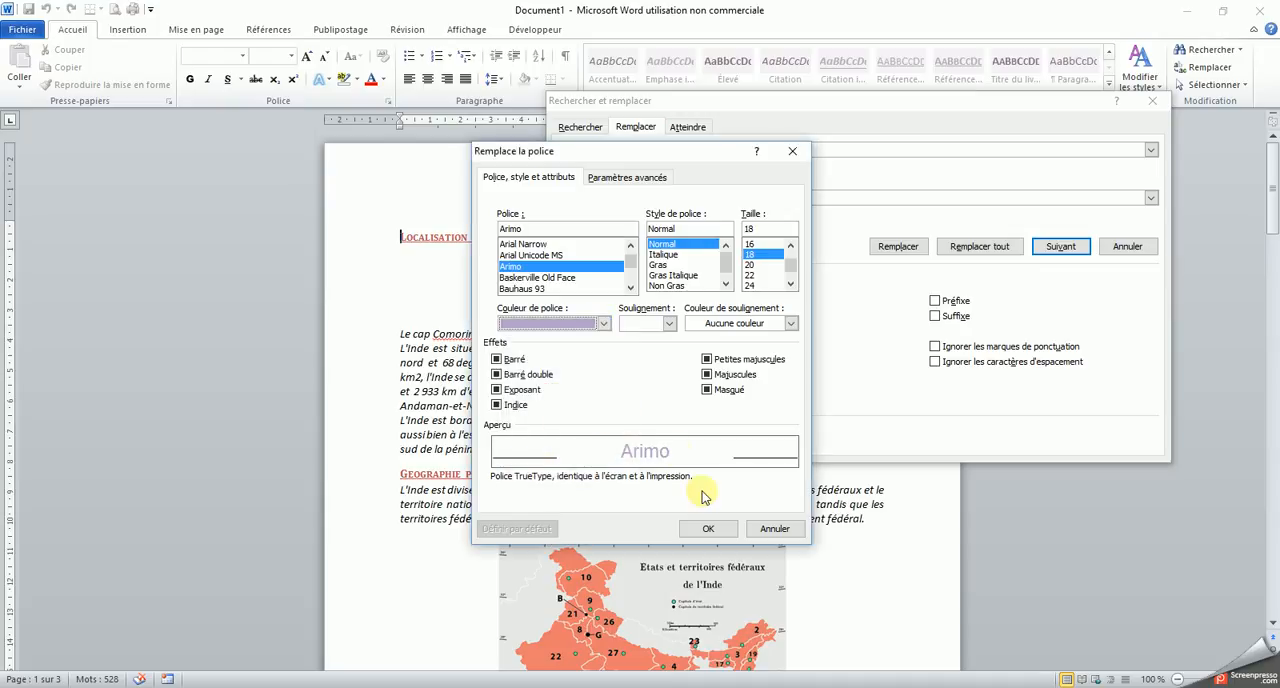
click(708, 528)
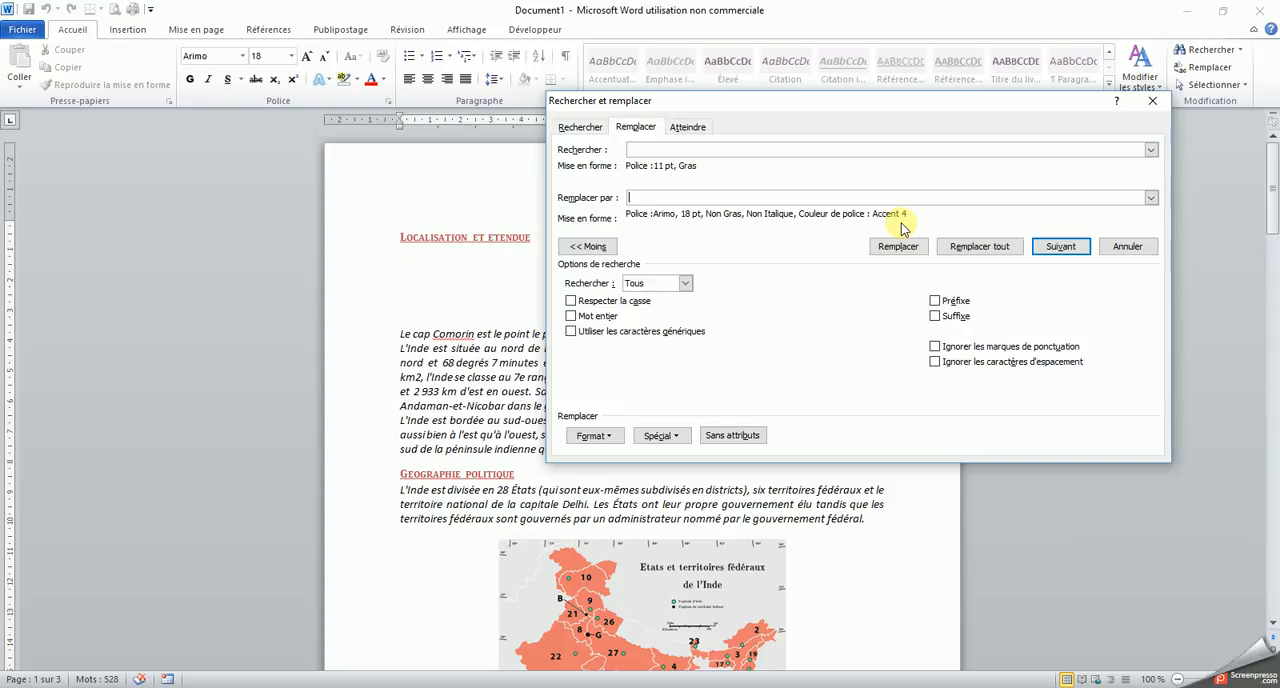
Replace the formatting of all matching headings in the document and close the find and replace dialog
click(948, 250)
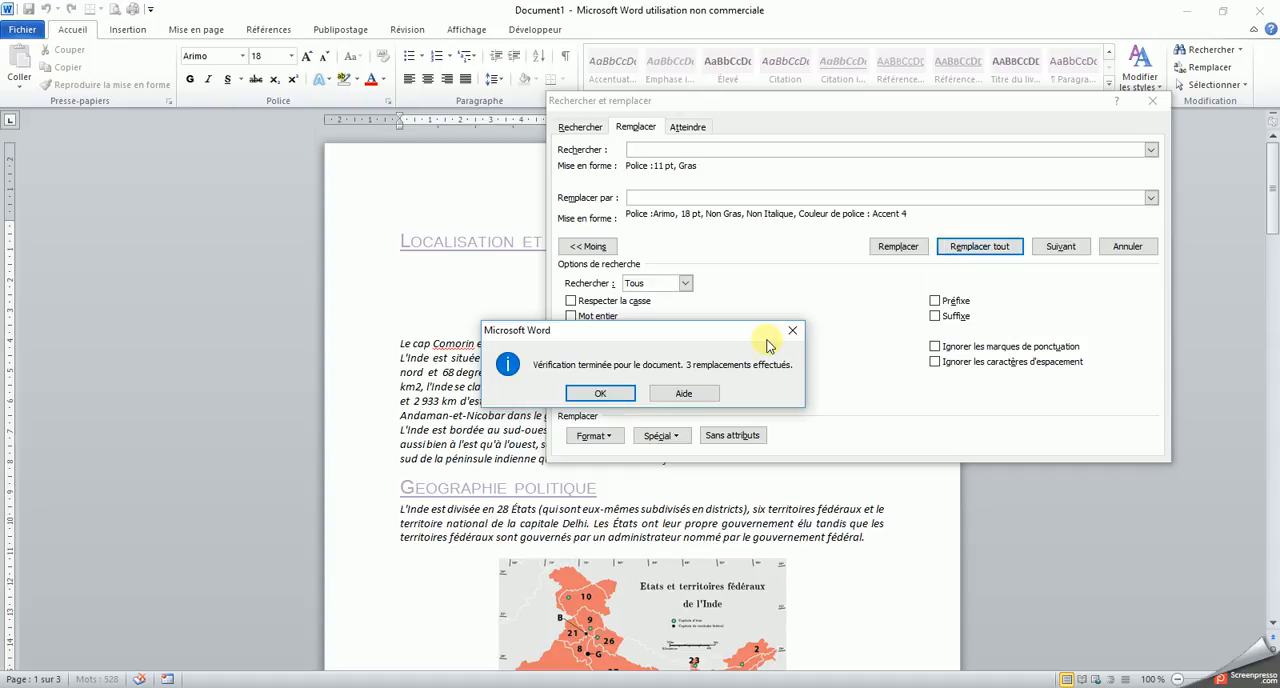
click(601, 394)
click(1128, 247)
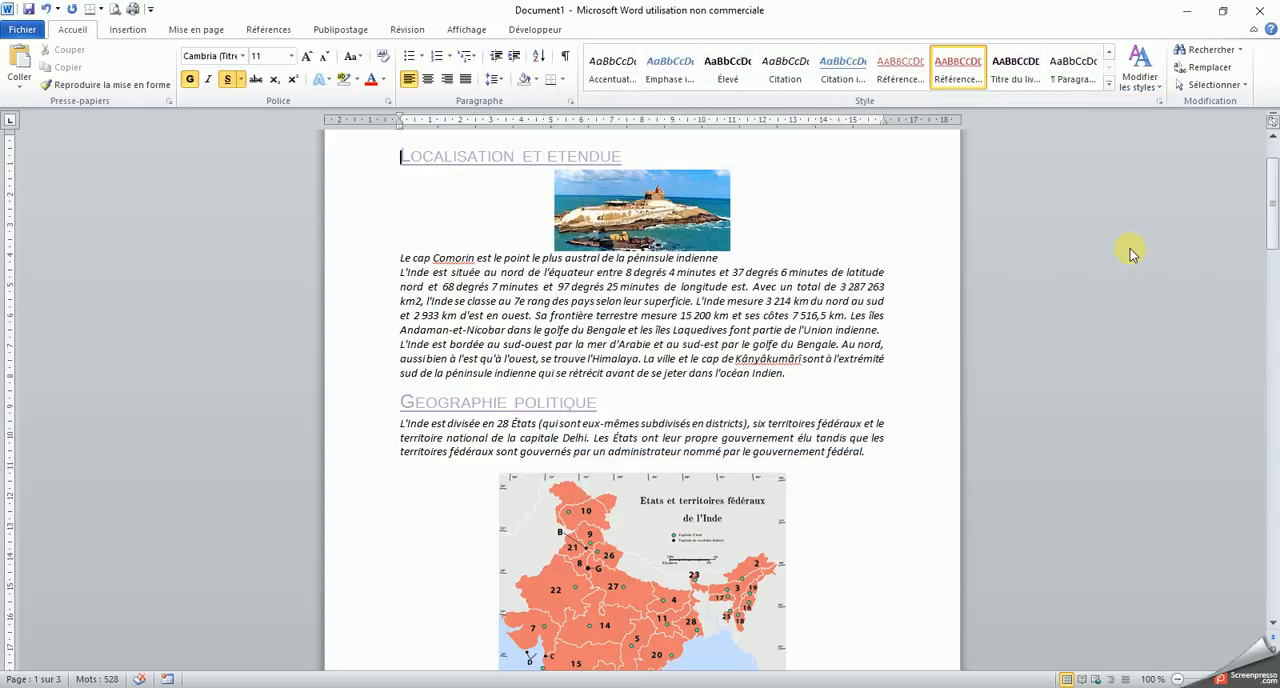
Check the new formatting of the section headings throughout the document
drag(1273, 192, 1276, 172)
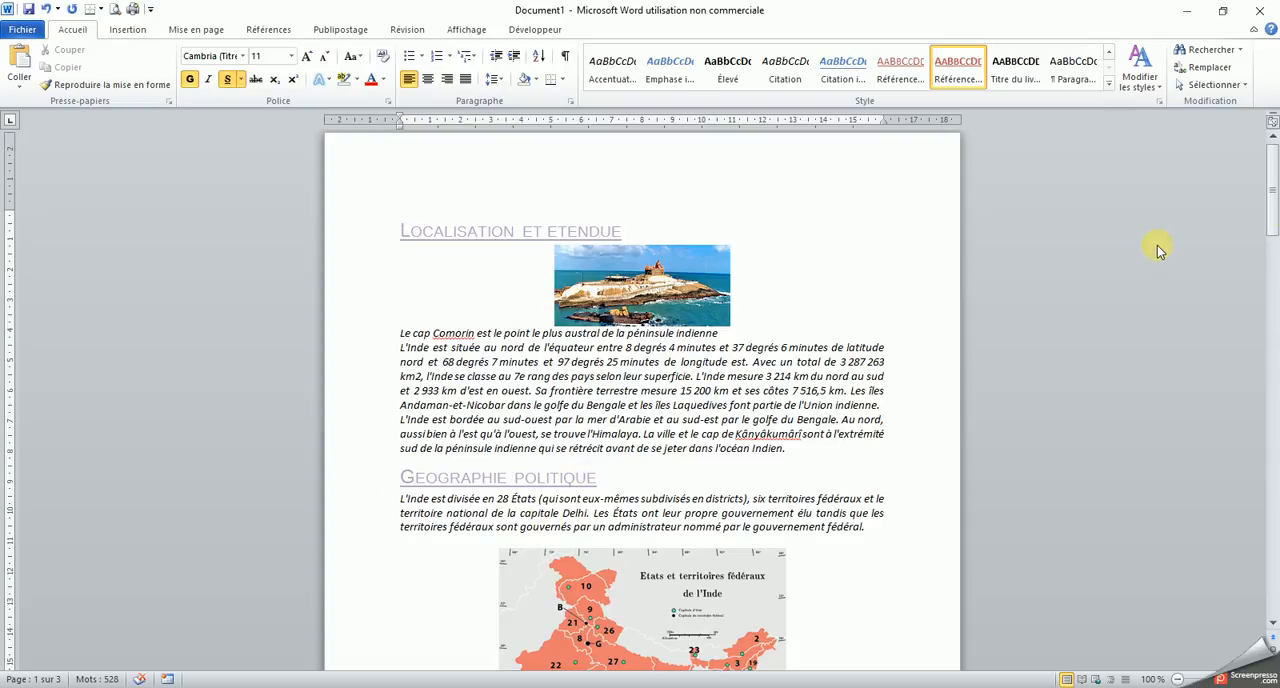
drag(1272, 190, 1273, 515)
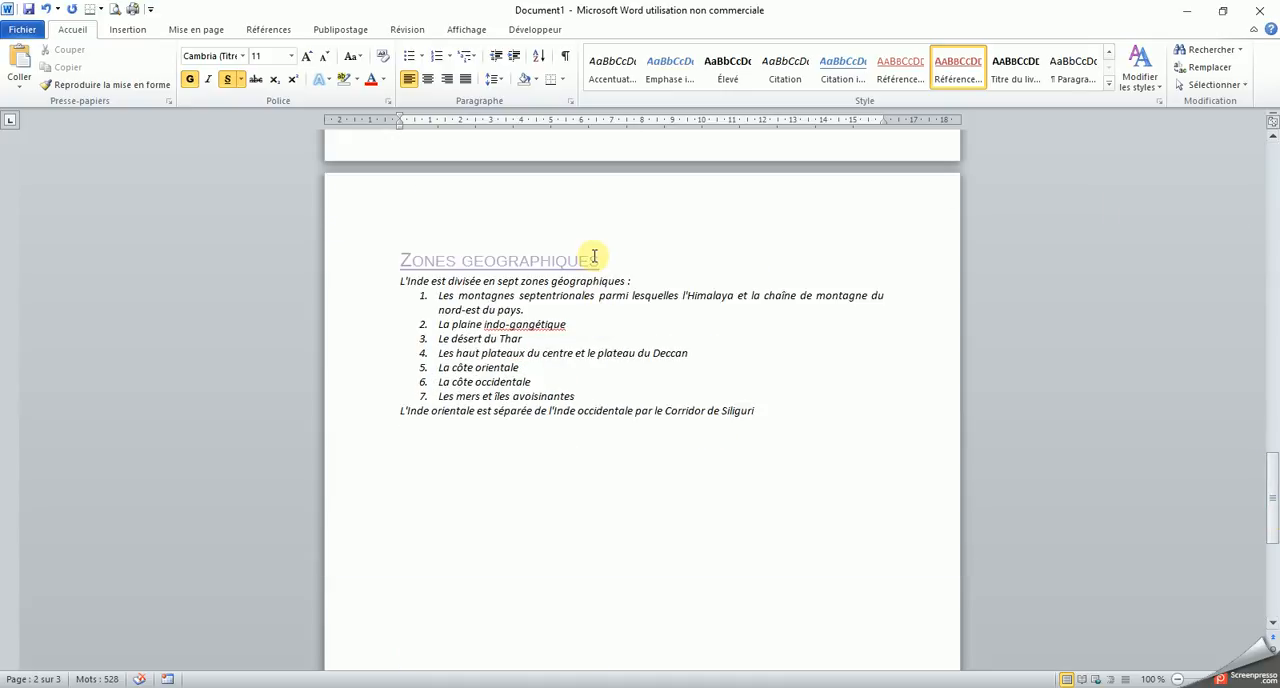
drag(1270, 505, 1272, 146)
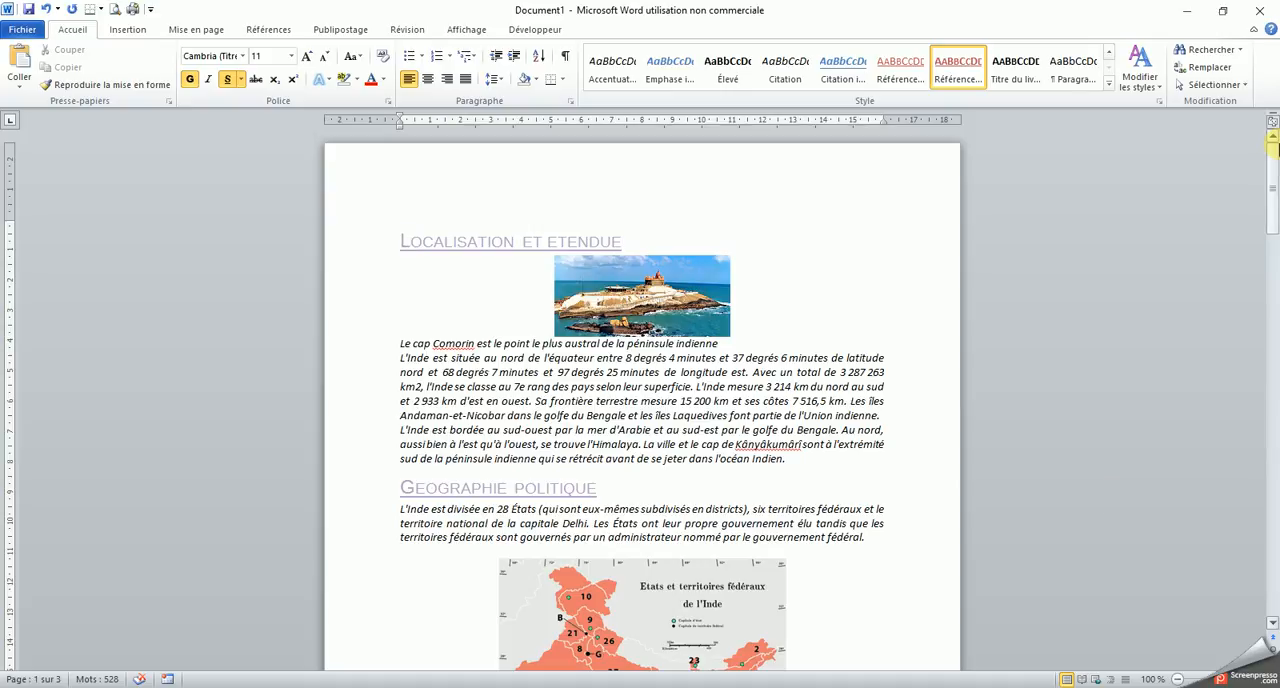
click(1210, 68)
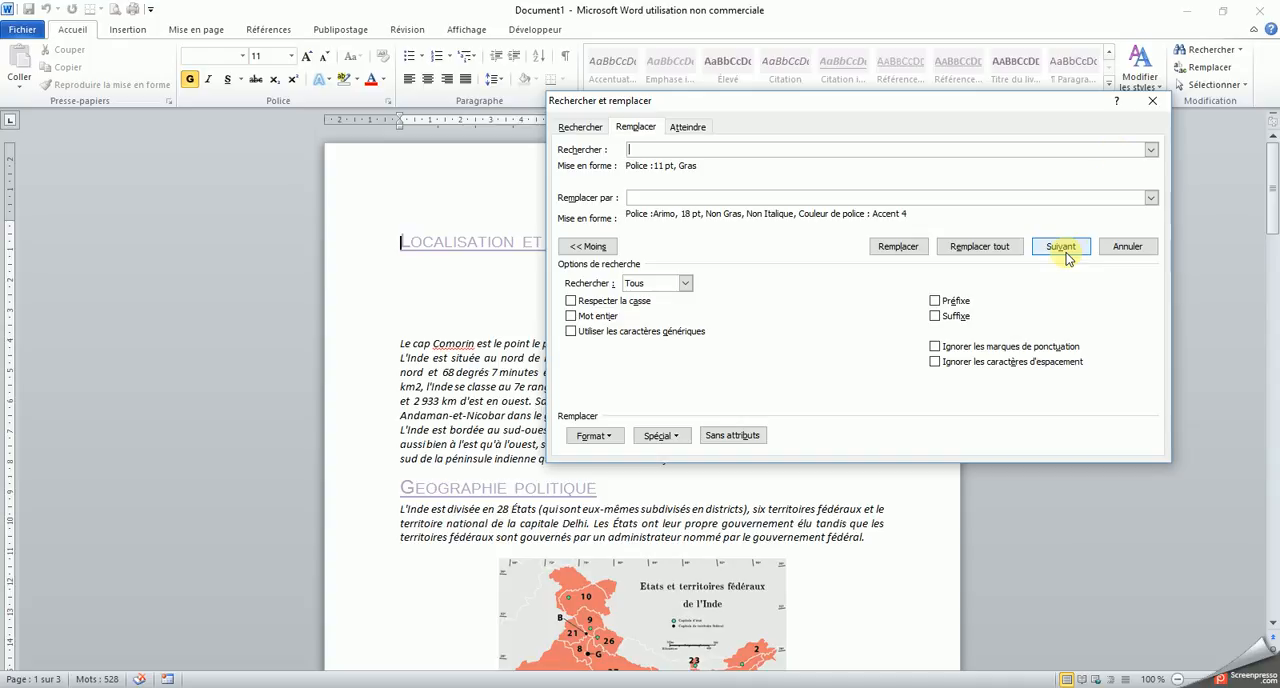
click(1156, 104)
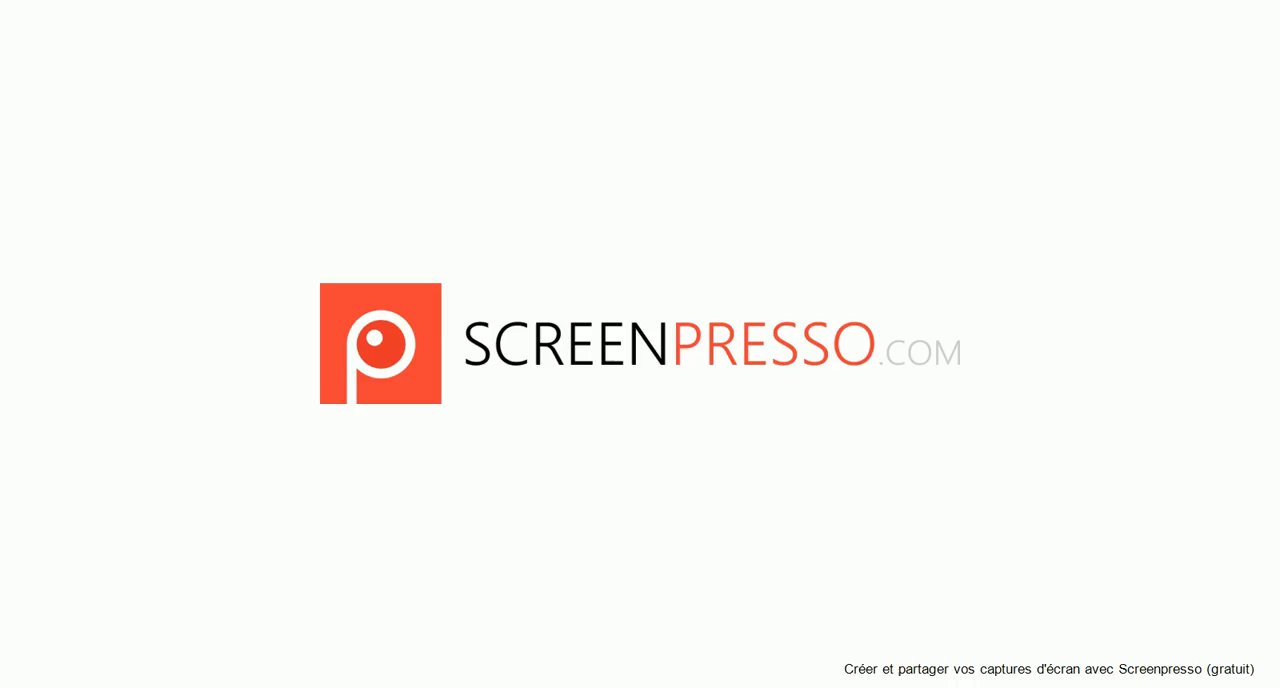